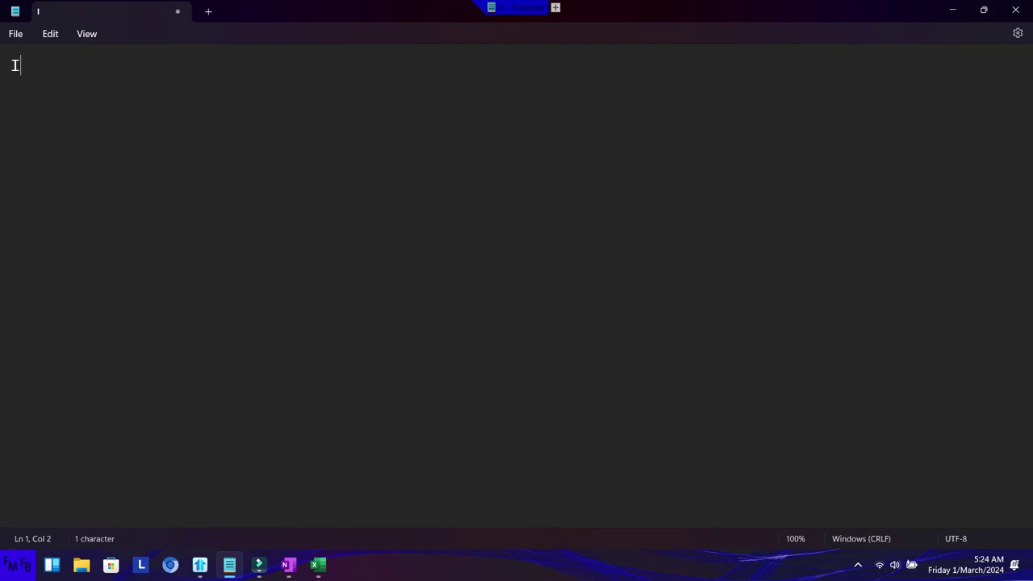
# - In Notepad, type the English and Spanish sentence on adding alt text, accenting 'imágenes'
pyautogui.write('h')
pyautogui.press('BackSpace')
pyautogui.write('this video I will show you the importance of adding alt text to images./En este video, yo les mostrar')
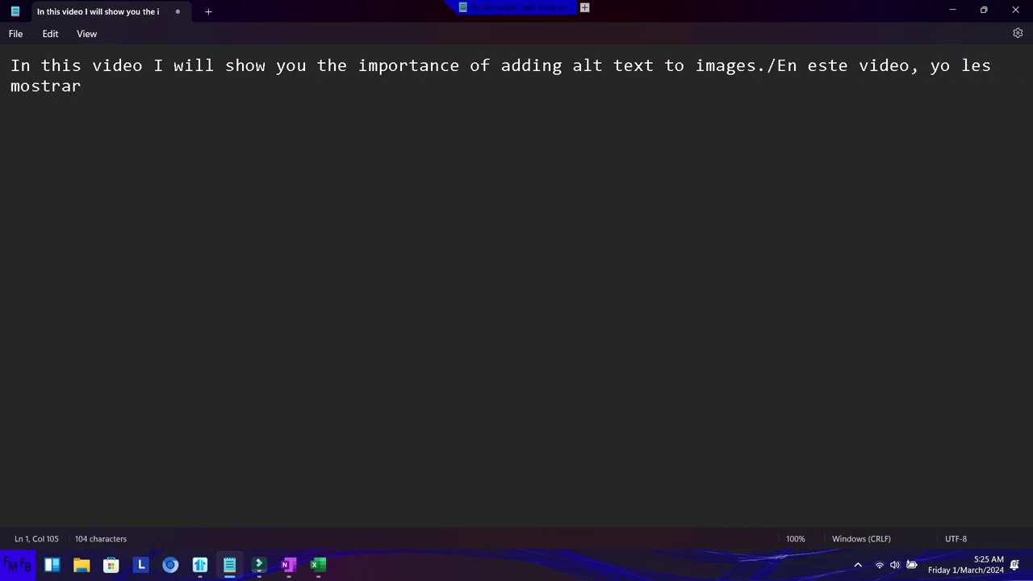
pyautogui.write('é cual es la importancia de agrega')
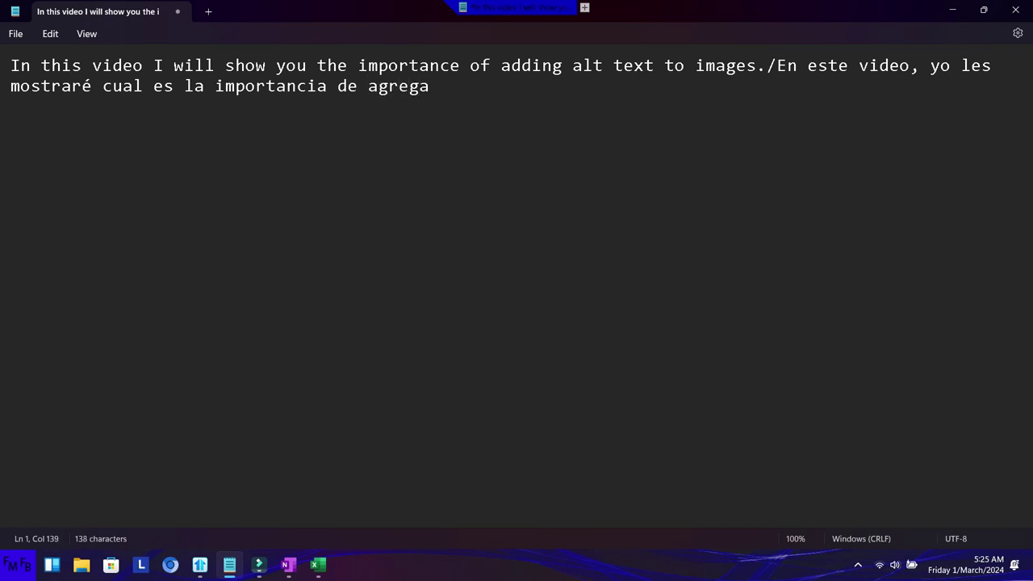
pyautogui.write('r alt ')
pyautogui.write('text a las imagenes.')
pyautogui.press('Left')
pyautogui.press('Left')
pyautogui.press('Left')
pyautogui.press('Left')
pyautogui.press('Left')
pyautogui.press('BackSpace')
pyautogui.write('á')
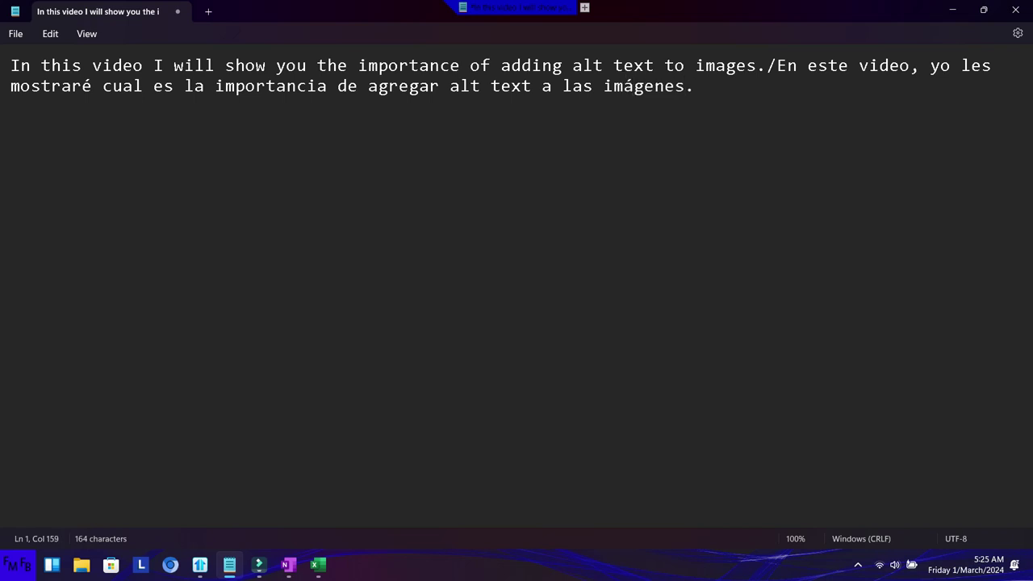
# - Minimize Notepad, switch to Excel and start a blank workbook
pyautogui.click(952, 9)
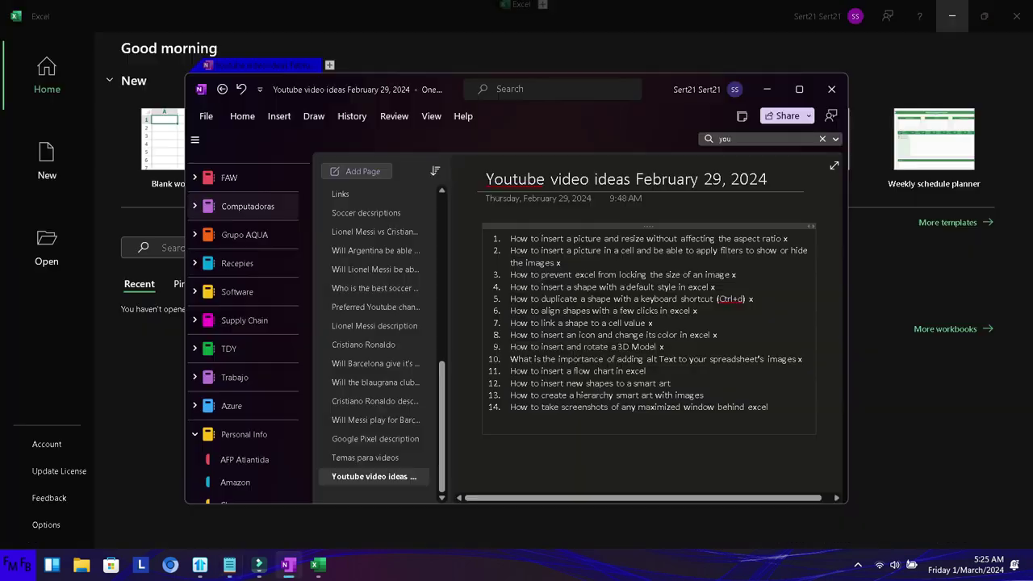
pyautogui.moveTo(317, 565)
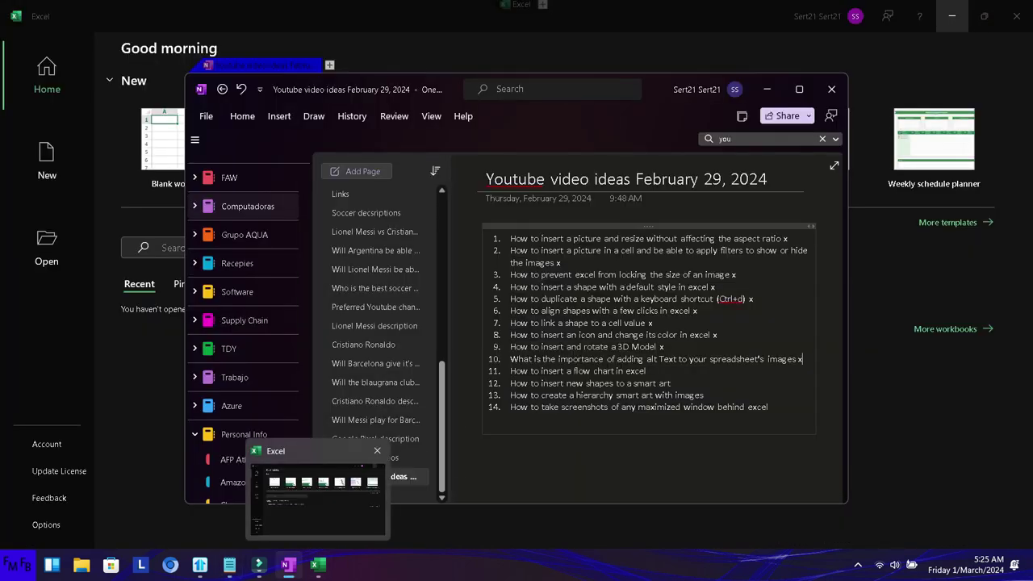
pyautogui.click(317, 496)
pyautogui.click(181, 149)
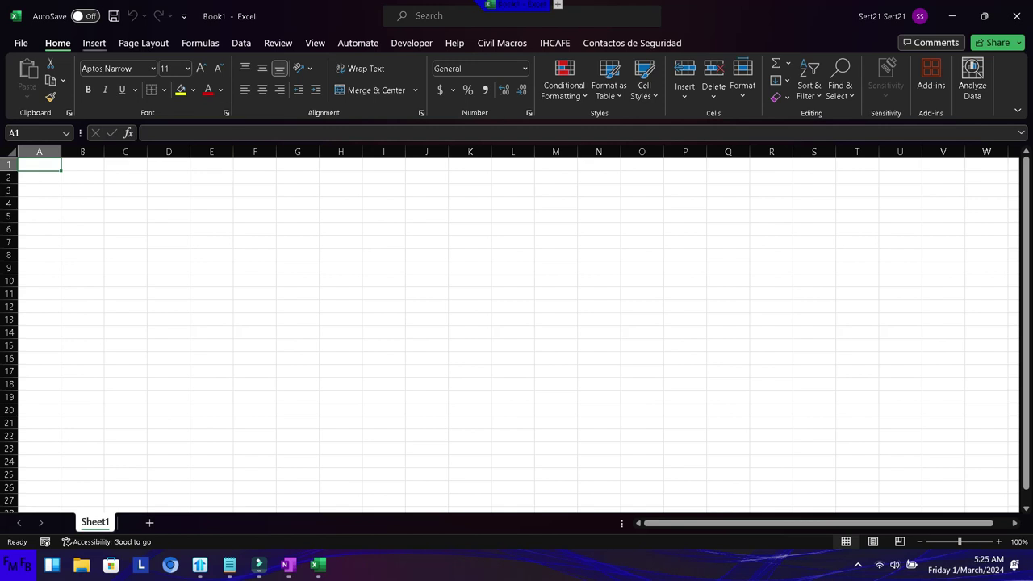
# - Place the fruit image from Youtube > Images over the cells via Insert > Pictures > This Device
pyautogui.click(94, 42)
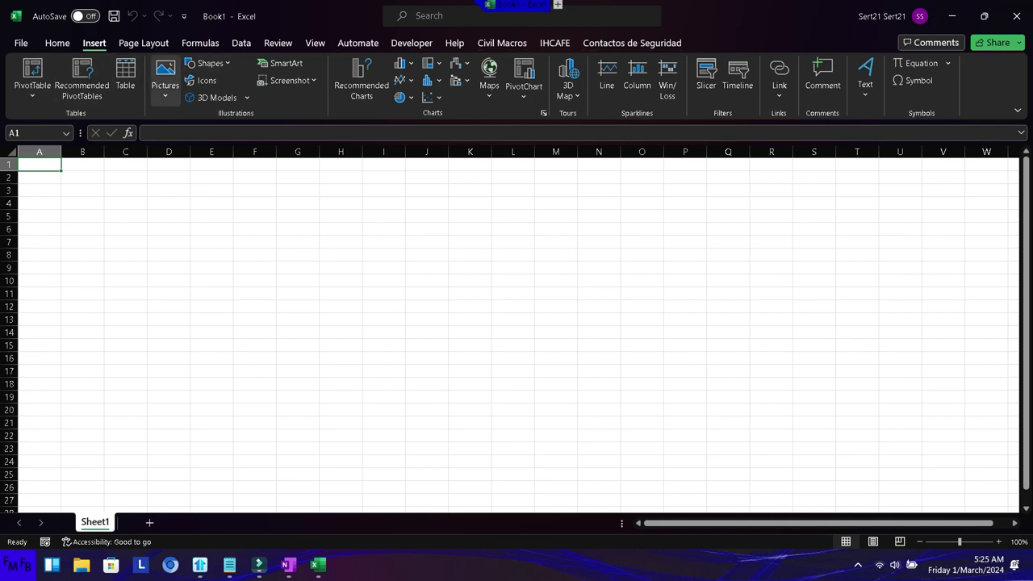
pyautogui.click(165, 81)
pyautogui.moveTo(202, 135)
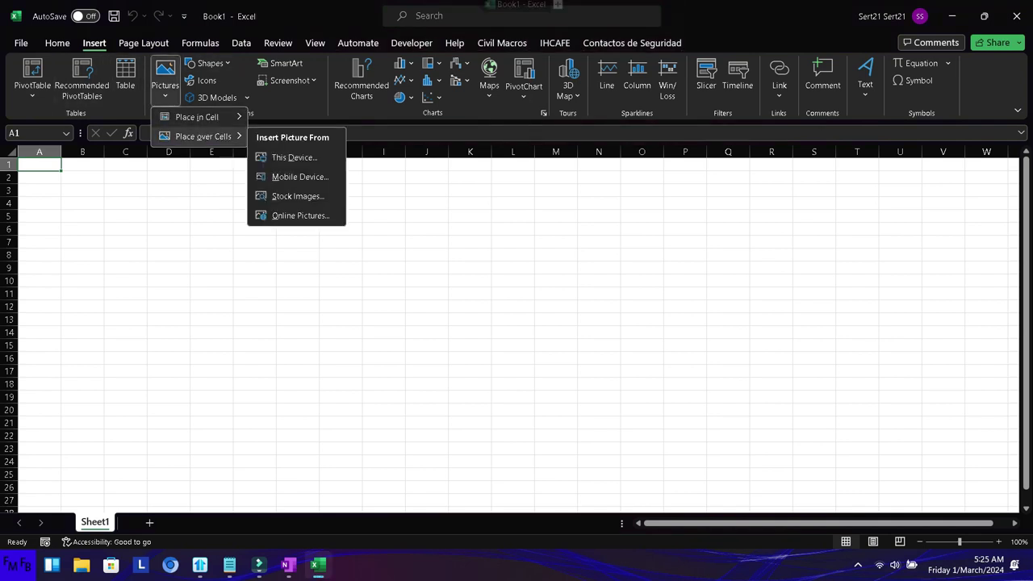
pyautogui.click(295, 157)
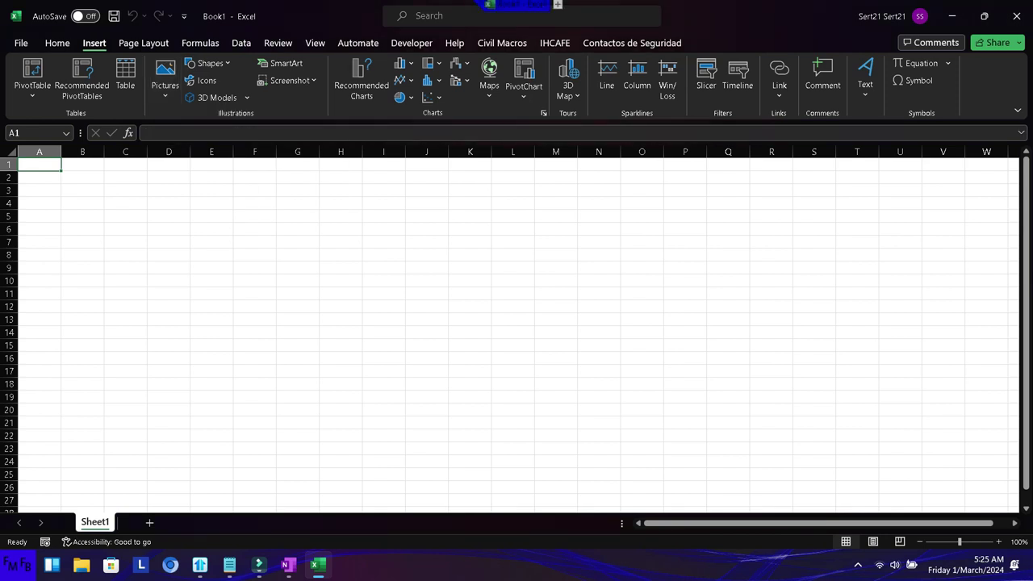
pyautogui.scroll(-1, 315, 176)
pyautogui.scroll(-1, 315, 176)
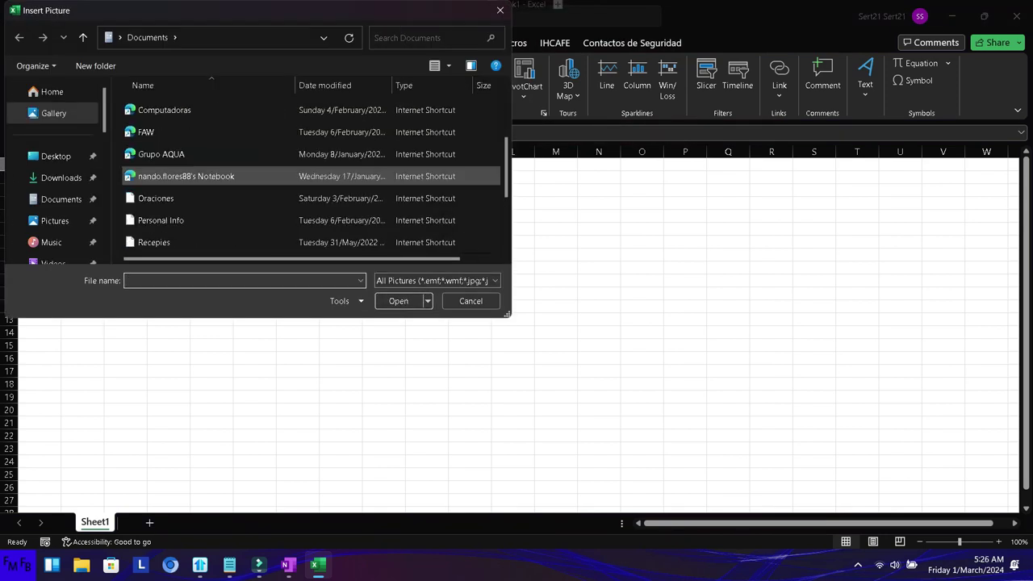
pyautogui.scroll(-4, 56, 193)
pyautogui.scroll(-1, 56, 185)
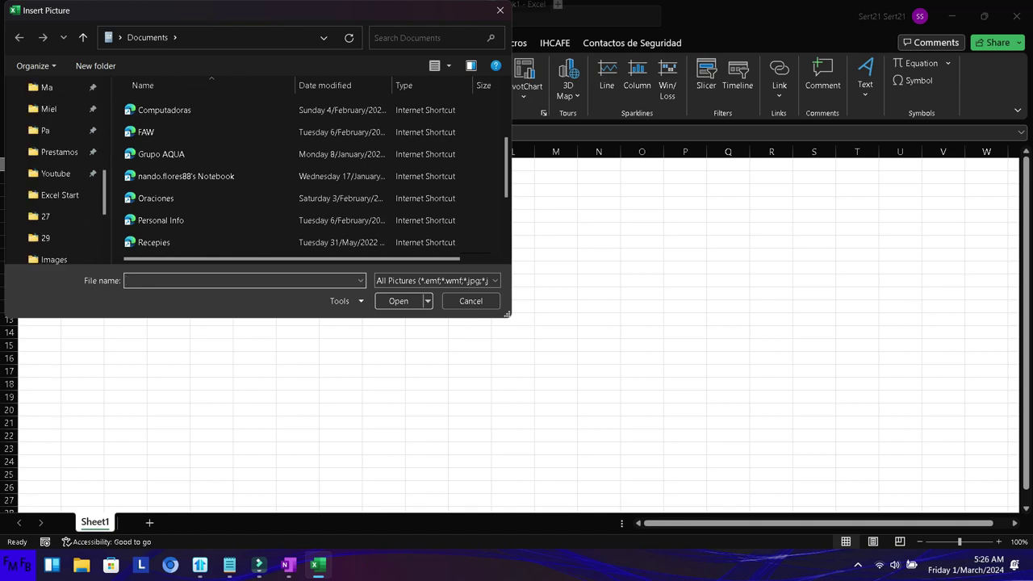
pyautogui.click(57, 173)
pyautogui.doubleClick(151, 106)
pyautogui.doubleClick(154, 121)
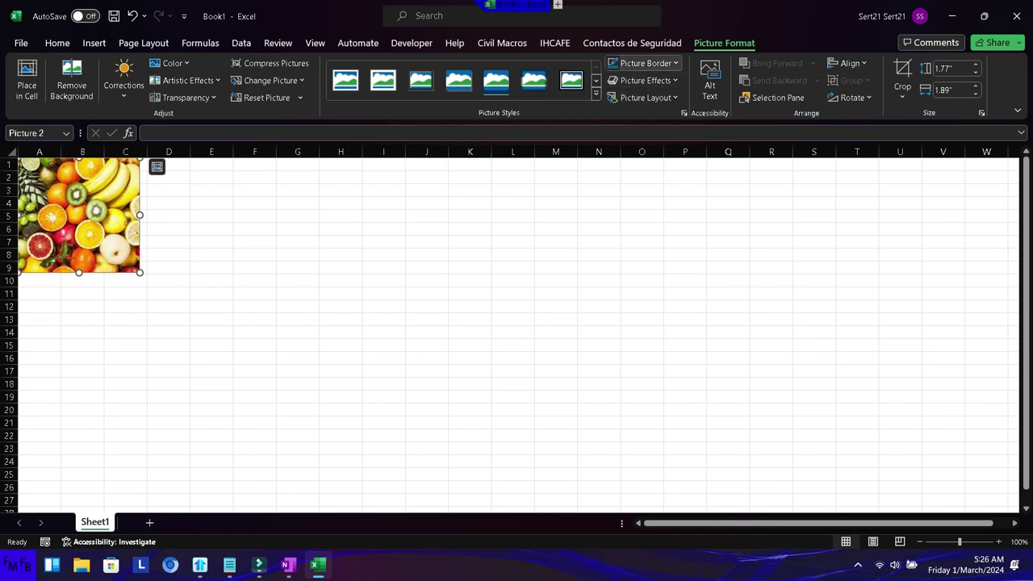
# - Enter 'This is a picture of a fruit' as the picture's alt text description
pyautogui.click(710, 85)
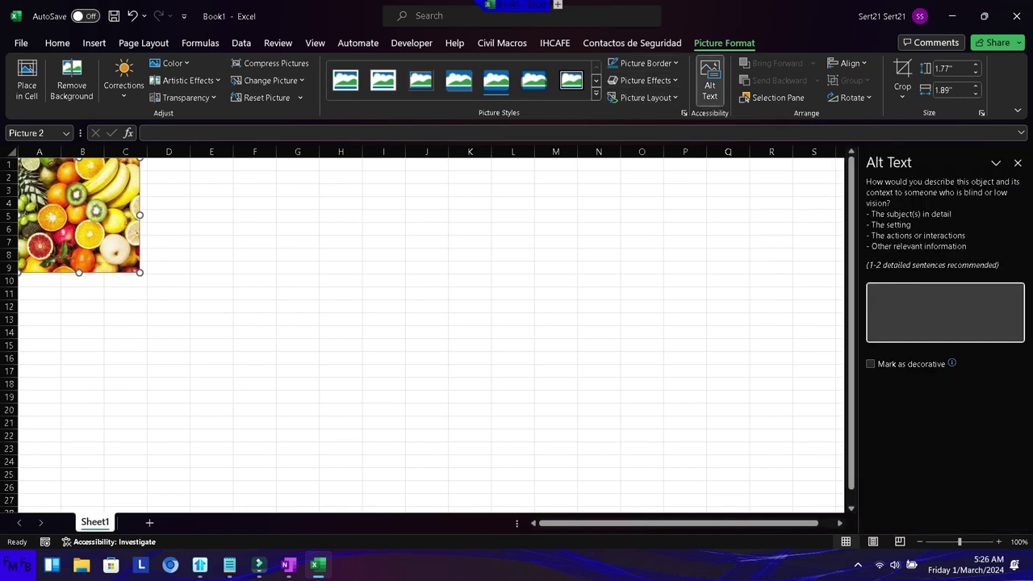
pyautogui.write('This i')
pyautogui.write('s a pi')
pyautogui.write('cture ')
pyautogui.write('of a fruit')
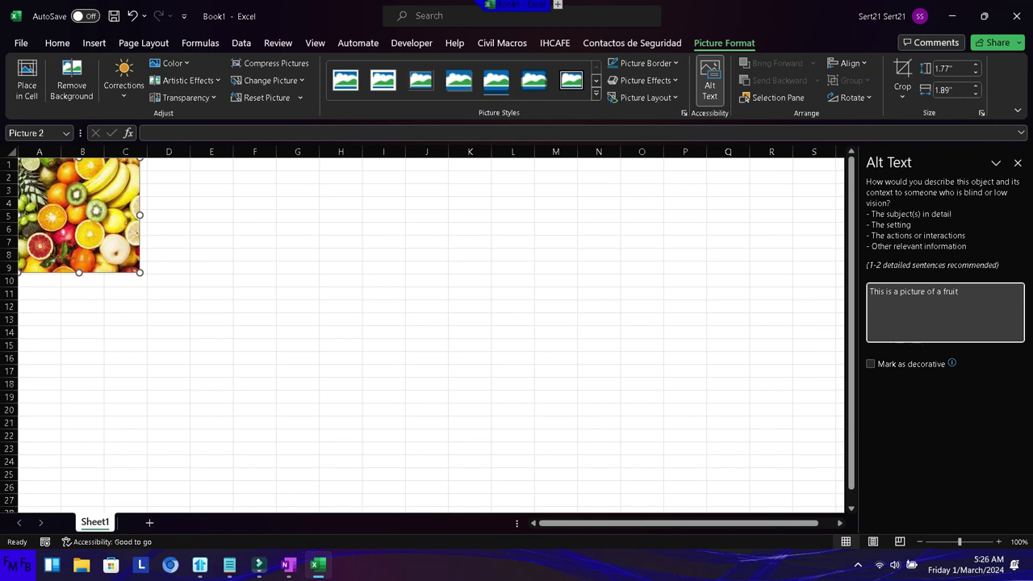
pyautogui.press('Return')
pyautogui.click(57, 43)
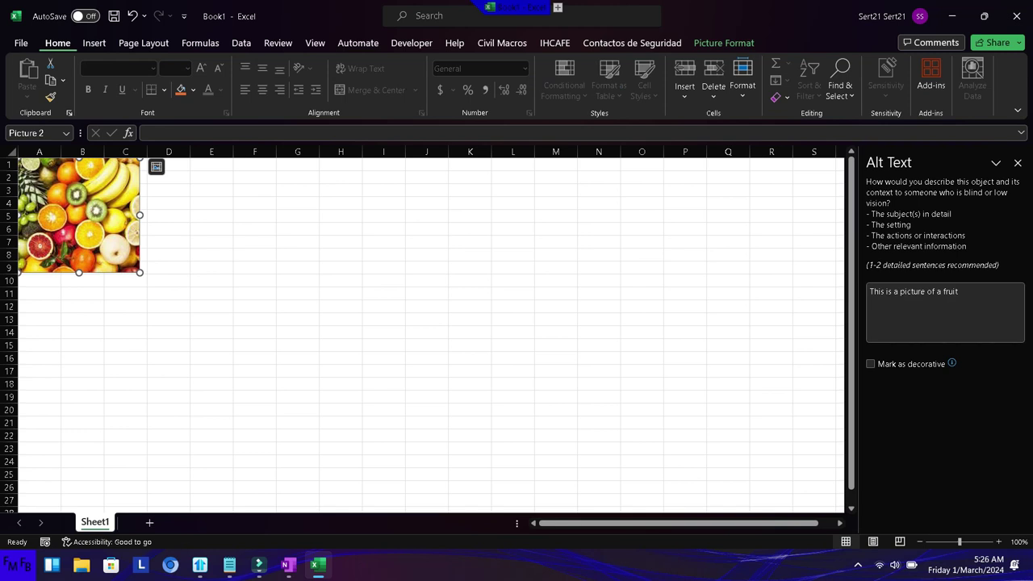
pyautogui.click(254, 190)
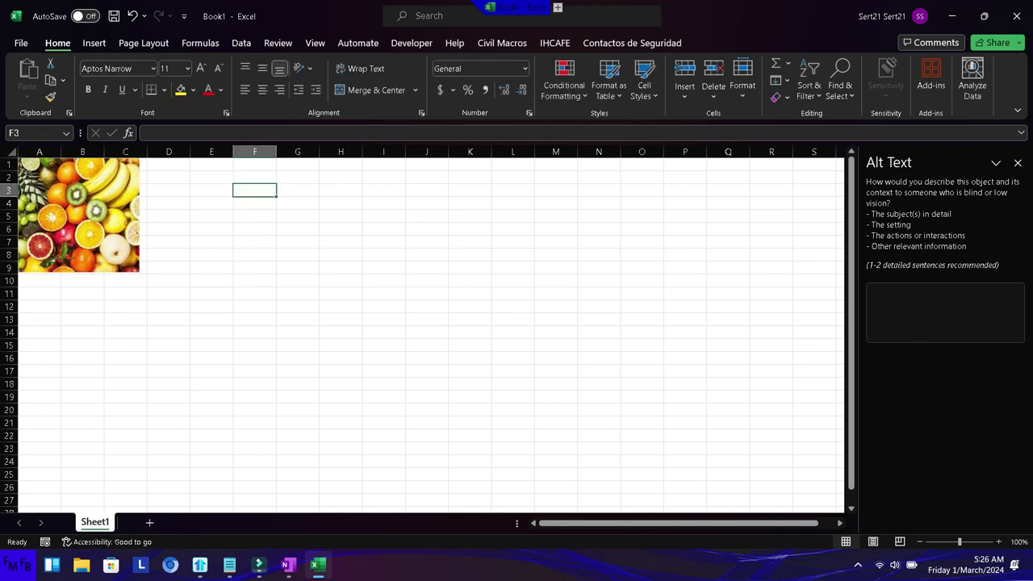
pyautogui.click(78, 215)
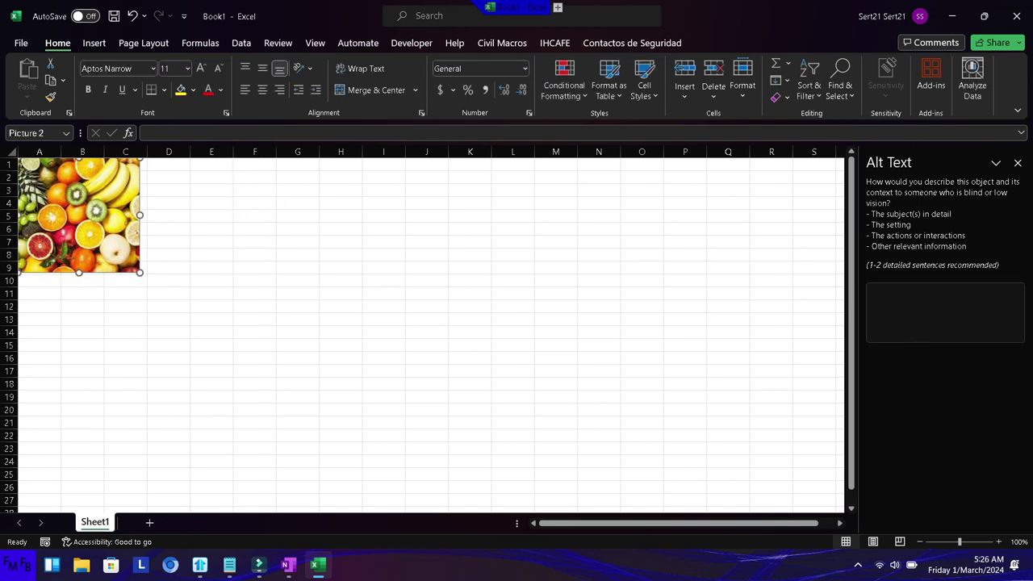
pyautogui.click(255, 215)
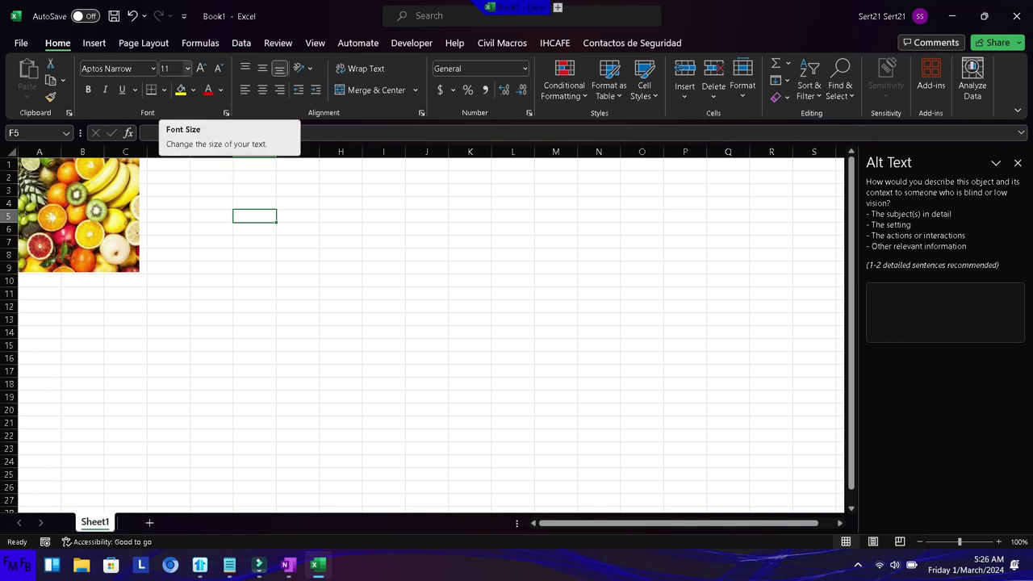
# - Browse the Insert, Page Layout, Formulas, Data, Review, View, Automate, Developer and Help ribbon tabs
pyautogui.click(95, 43)
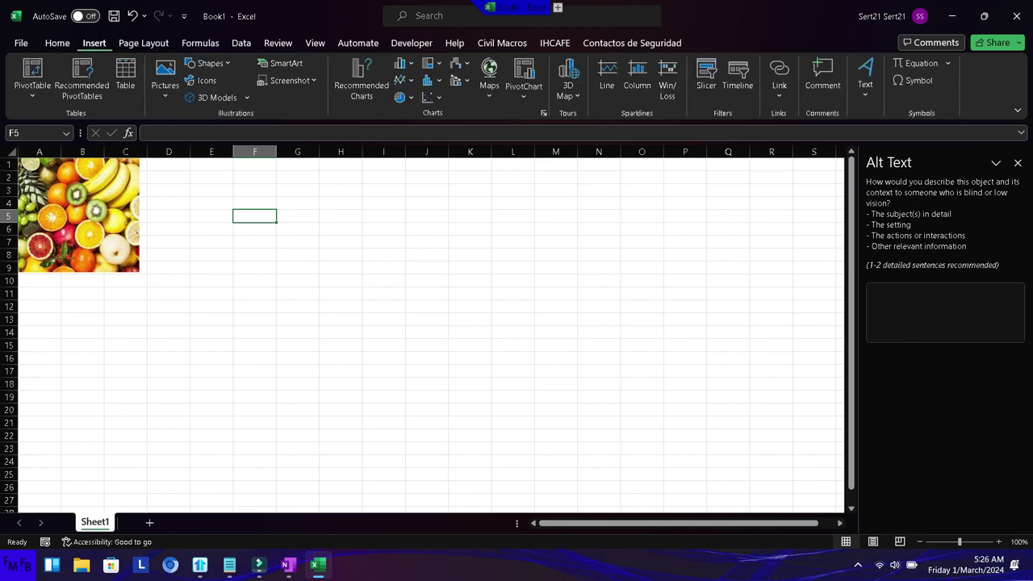
pyautogui.click(144, 42)
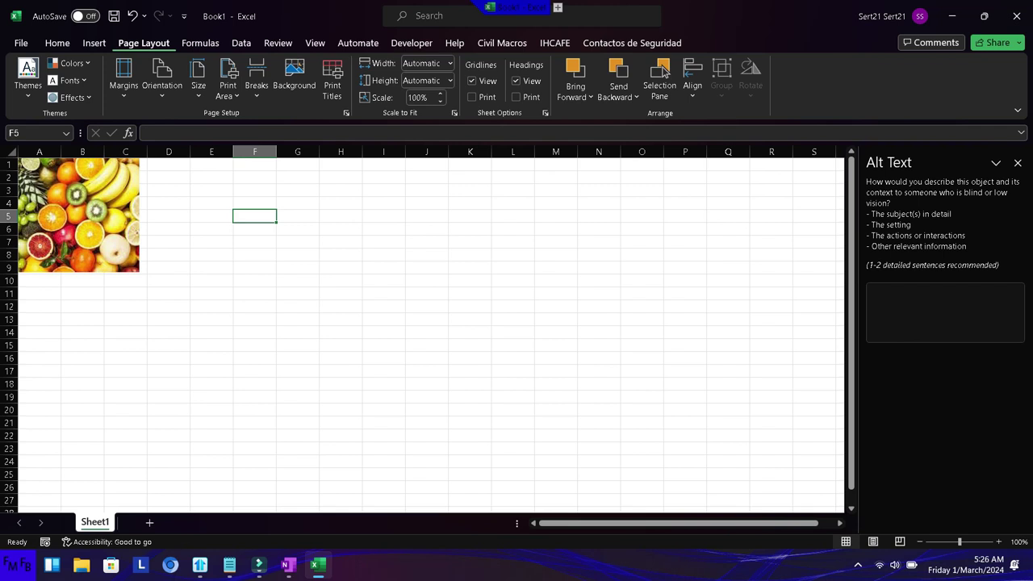
pyautogui.click(200, 43)
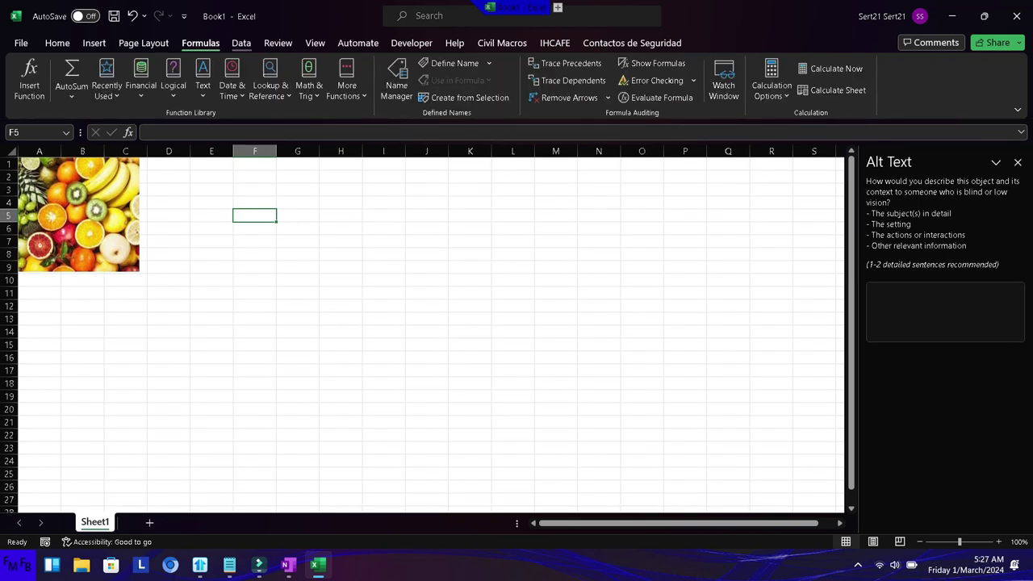
pyautogui.click(241, 43)
pyautogui.click(277, 43)
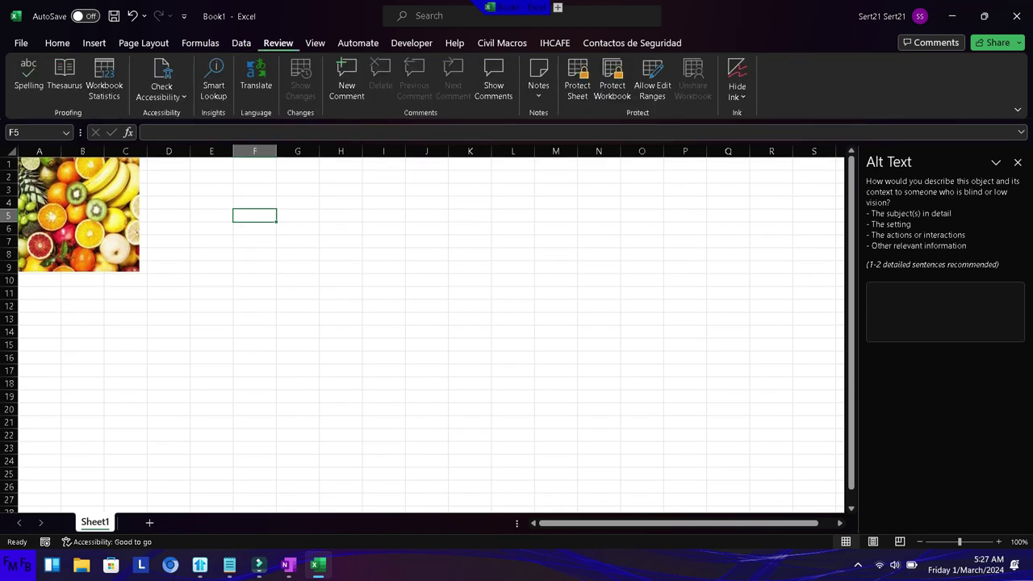
pyautogui.click(314, 43)
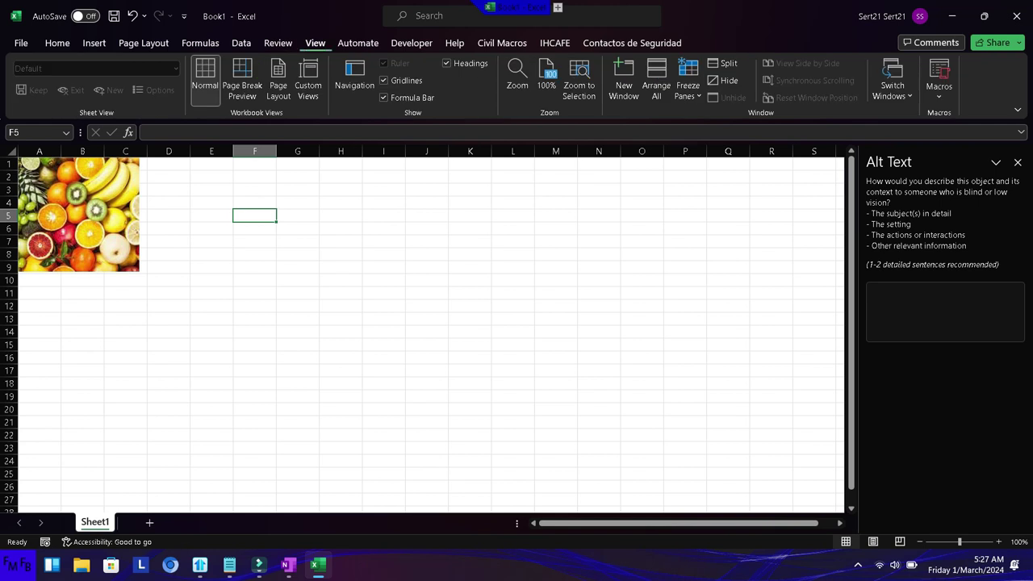
pyautogui.click(278, 42)
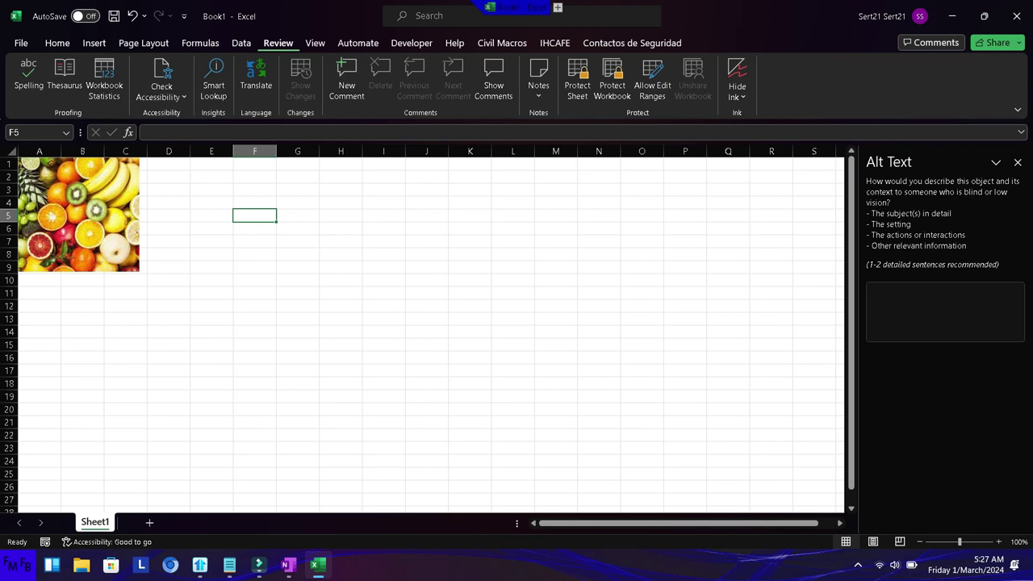
pyautogui.click(357, 43)
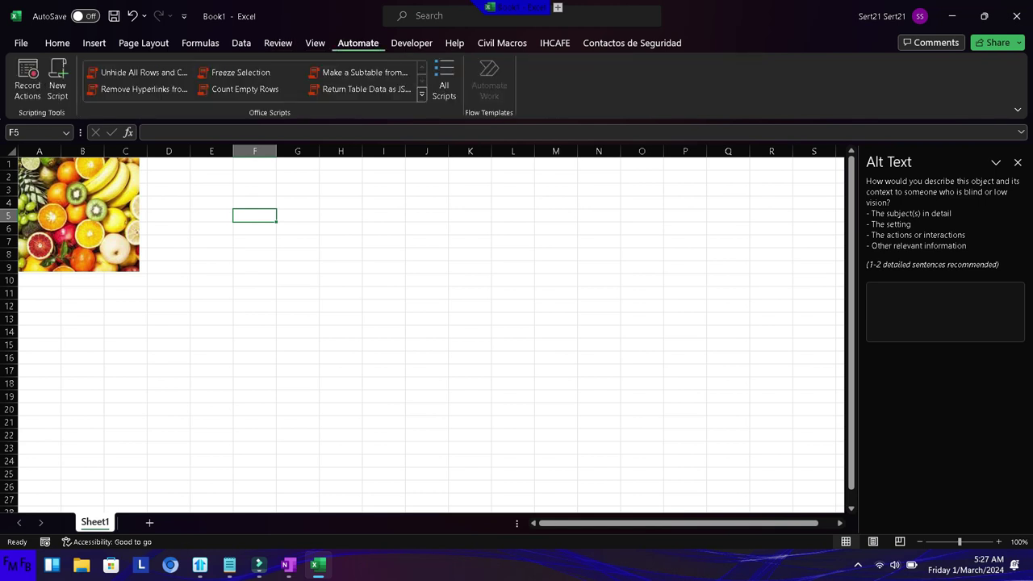
pyautogui.click(412, 43)
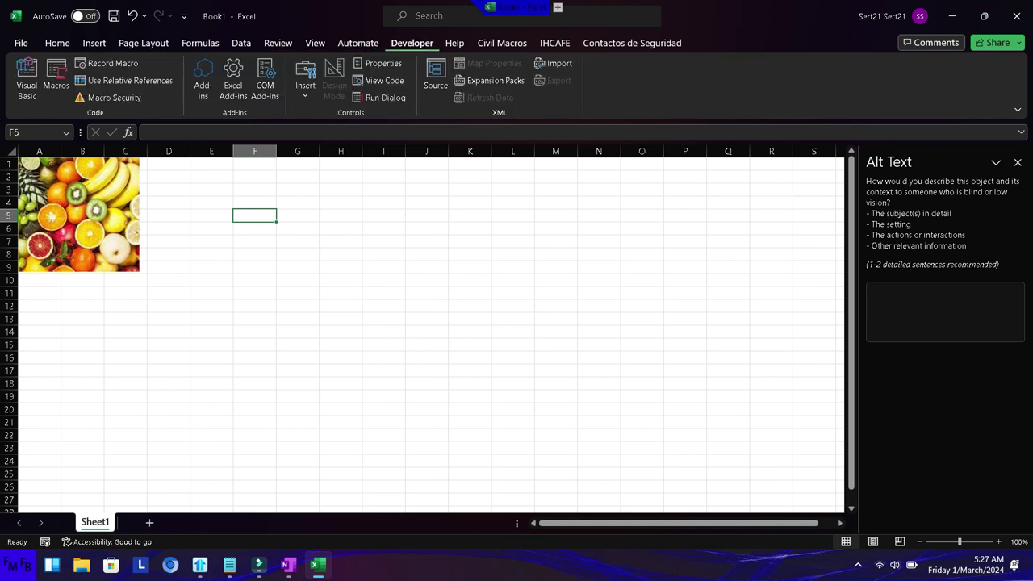
pyautogui.click(454, 42)
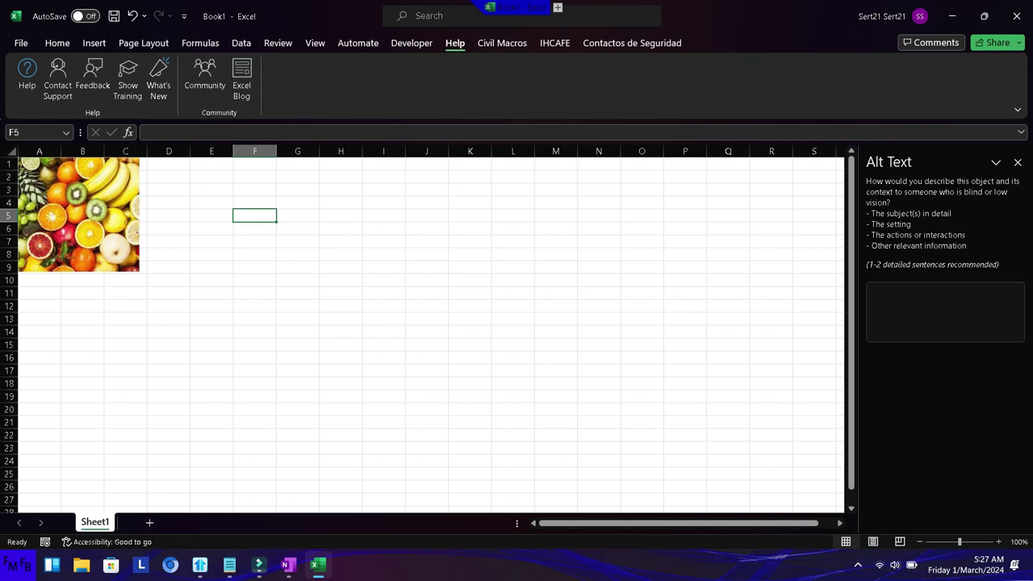
# - Switch from Excel to the Notepad window with Alt+Tab
pyautogui.hotkey('alt', 'Tab')
pyautogui.press('Tab')
pyautogui.press('Tab')
pyautogui.hotkey('alt', 'shift', 'Tab')
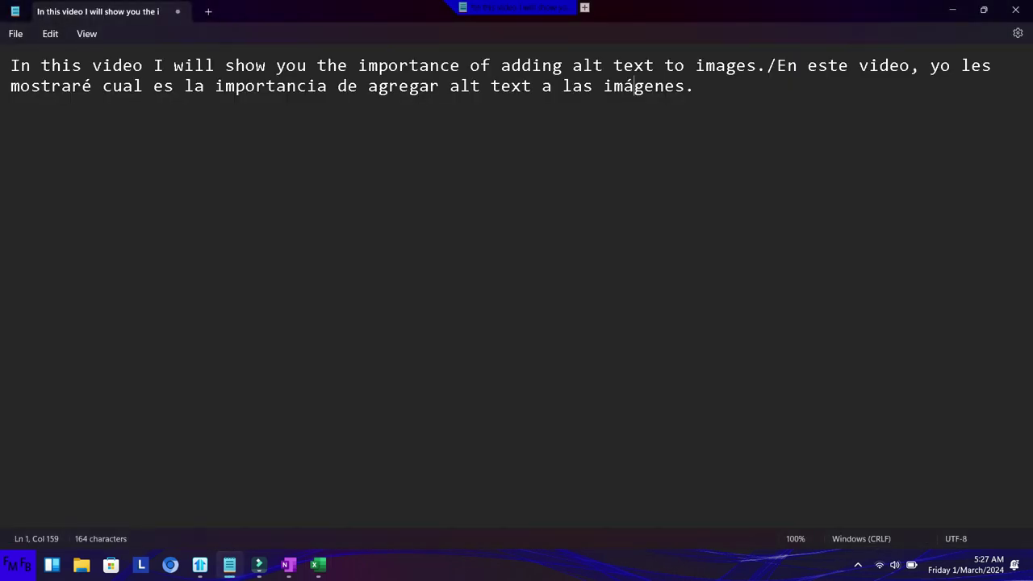
# - On a new line, type that alt text lets a visually impaired person understand the picture, ending 'detected by'
pyautogui.click(696, 85)
pyautogui.press('Return')
pyautogui.write('Basically, by adding alt text')
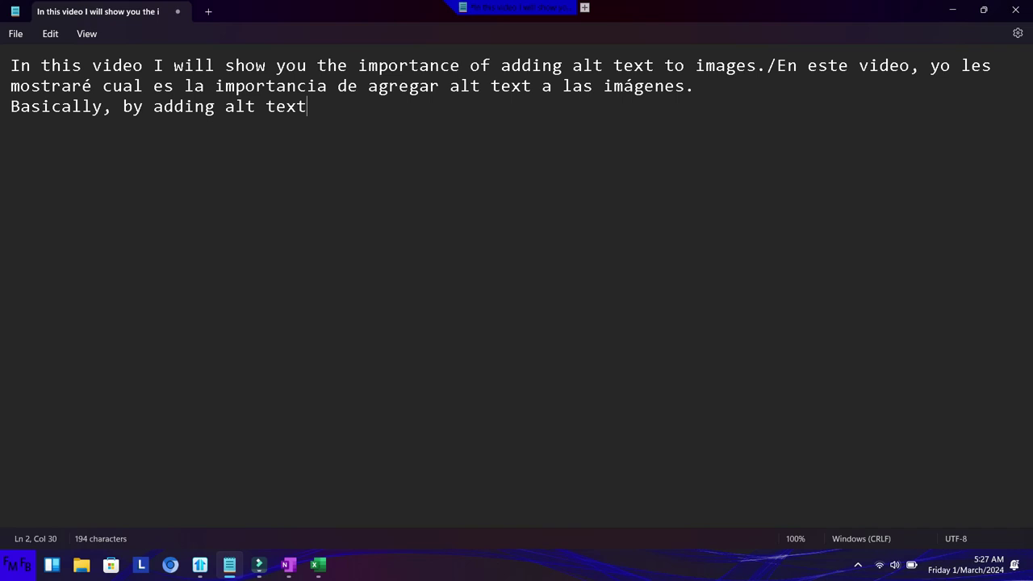
pyautogui.write(', you ')
pyautogui.write('enable the option for a ')
pyautogui.write('visually e')
pyautogui.press('BackSpace')
pyautogui.write('impa')
pyautogui.write('ired person to be able to understand what the picture is,')
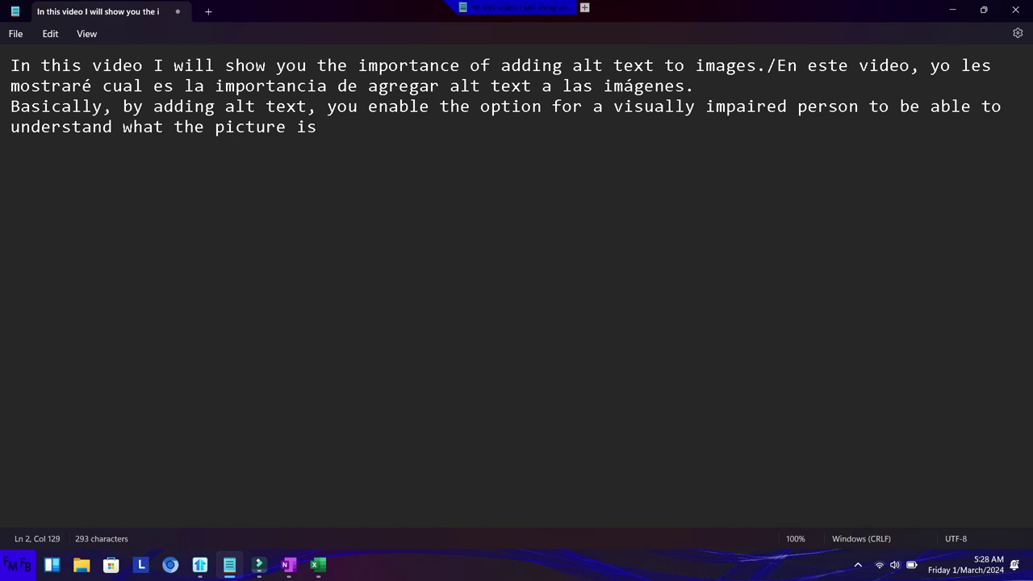
pyautogui.write(' since ')
pyautogui.write('al')
pyautogui.write('t te')
pyautogui.press('BackSpace')
pyautogui.write('text is detected by a')
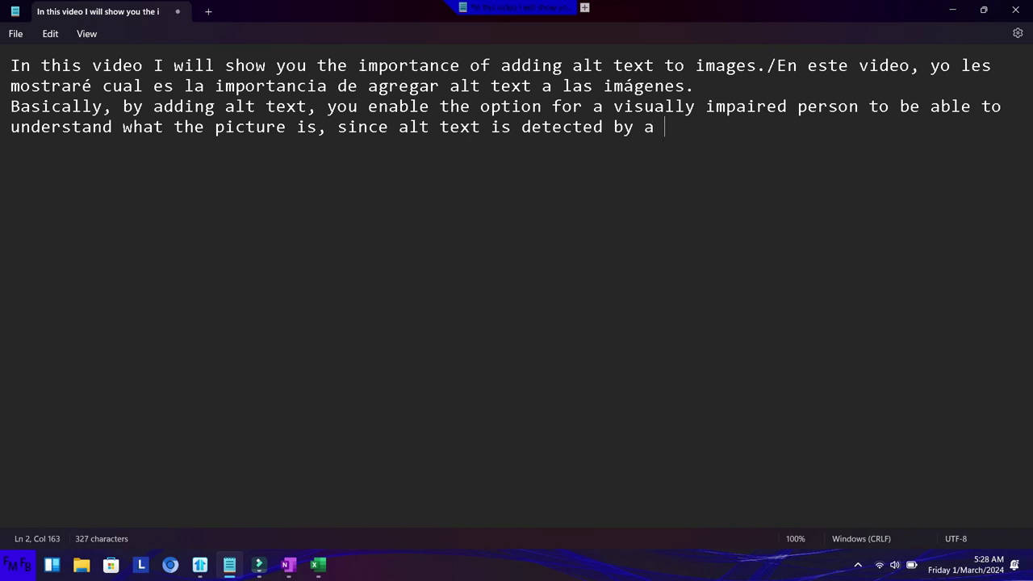
# - Finish with 'the spreadsheet reader, so it can be read aloud.' and begin 'Basicamente el alt text facilita que'
pyautogui.write('spre')
pyautogui.press('BackSpace')
pyautogui.press('BackSpace')
pyautogui.press('BackSpace')
pyautogui.press('BackSpace')
pyautogui.press('BackSpace')
pyautogui.press('BackSpace')
pyautogui.write('the spreadsheet reader, so it can be read aloud./Basicamente el alt text facilita que ')
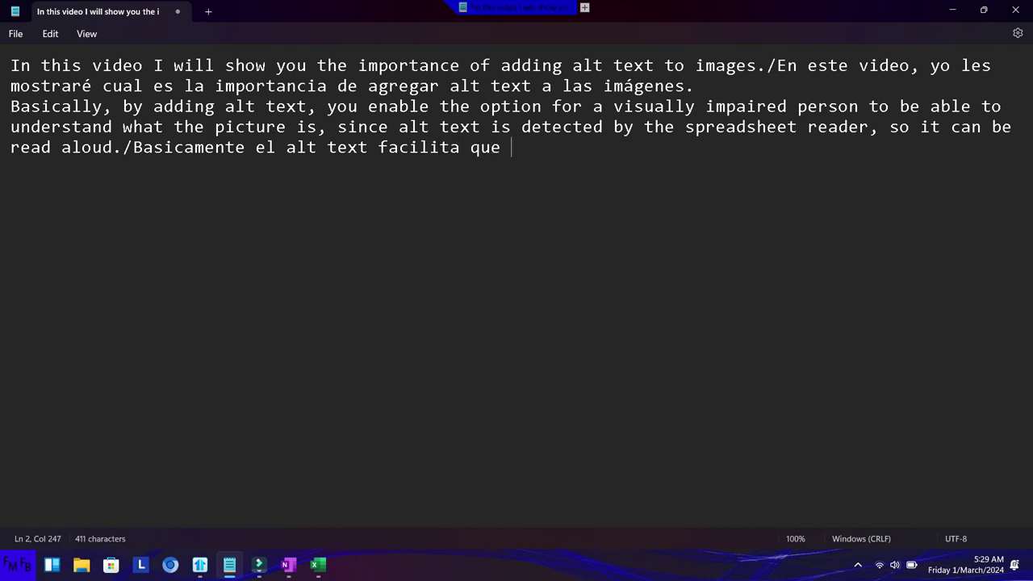
pyautogui.write('una persona con problemas visuales pueda entender ')
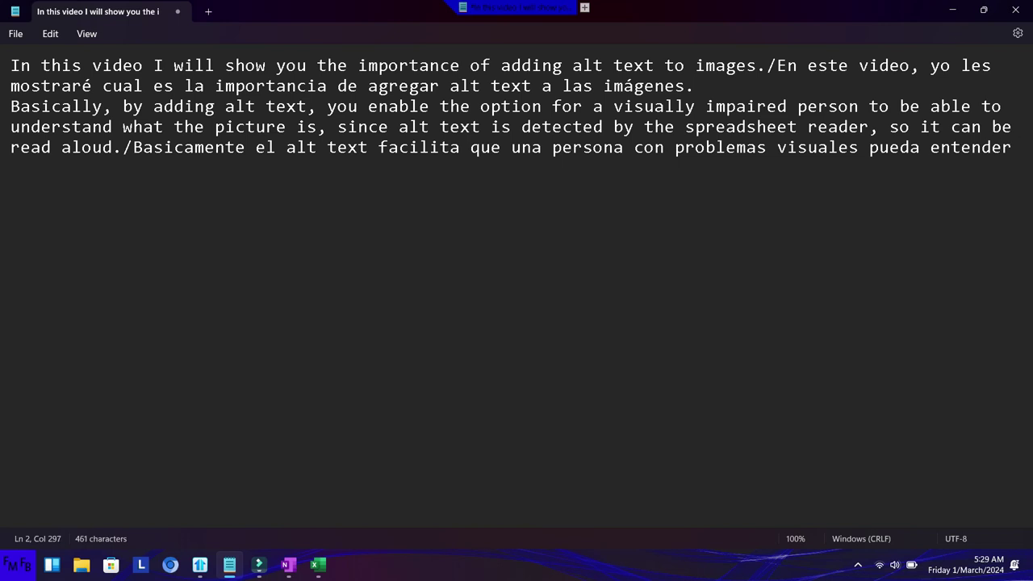
pyautogui.write('la imágen')
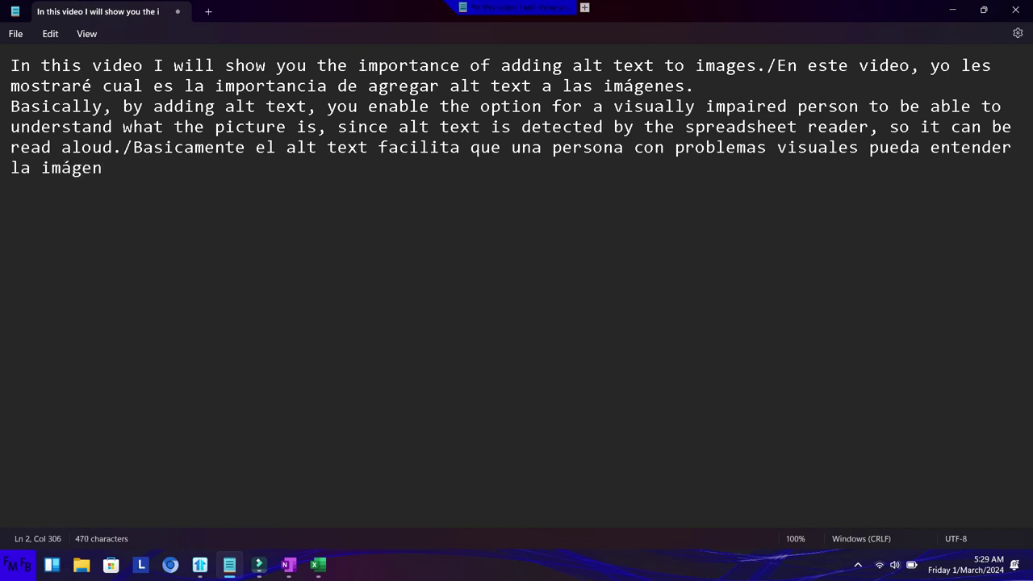
pyautogui.write(', ya que esto permite que un')
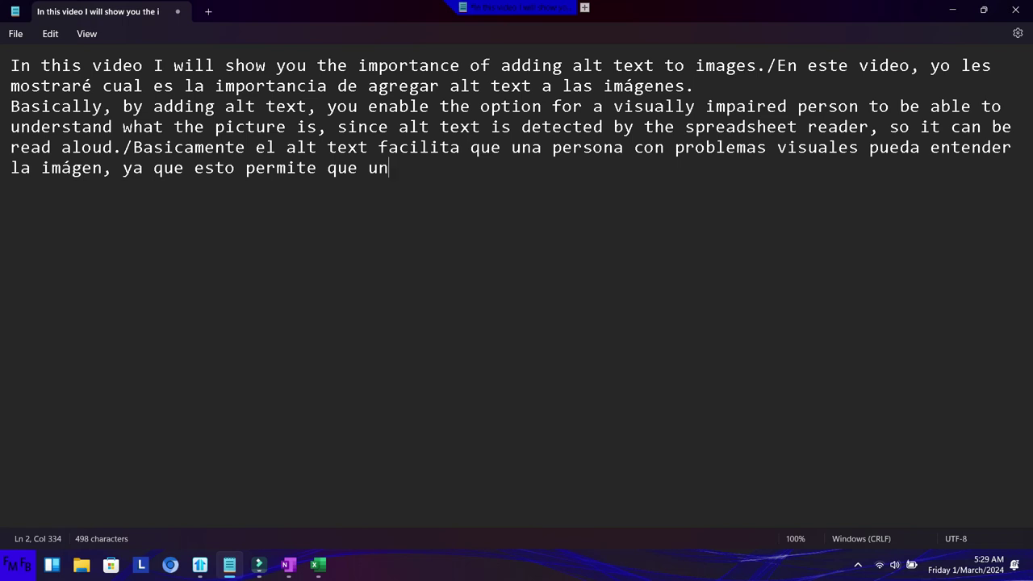
# - Complete the Spanish sentence ending 'entienda el texto de la imágen.' and expand the taskbar tray
pyautogui.write(' programa')
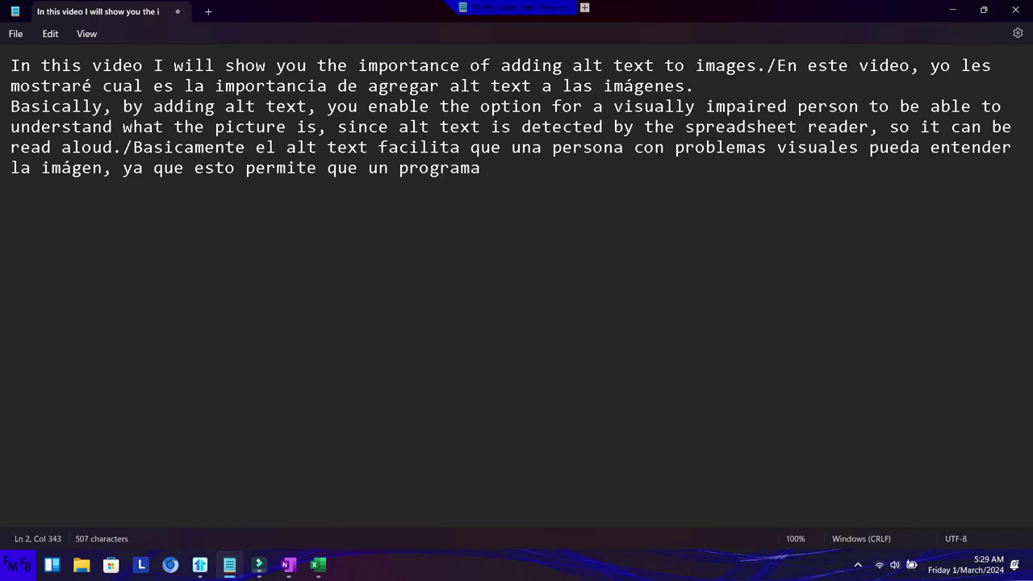
pyautogui.write(' par')
pyautogui.write('a leer las ')
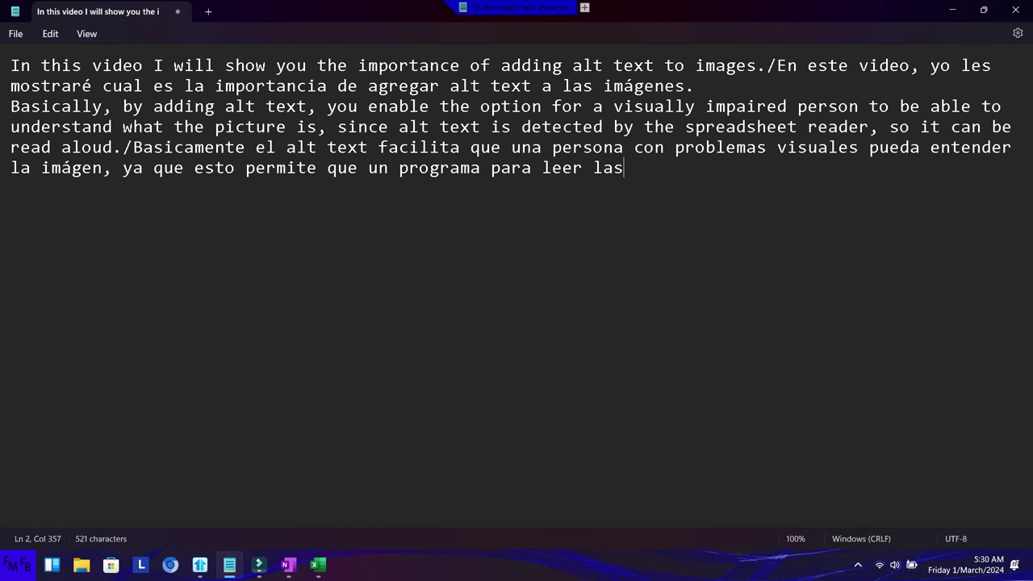
pyautogui.write('hojoa de cálculo entienda que')
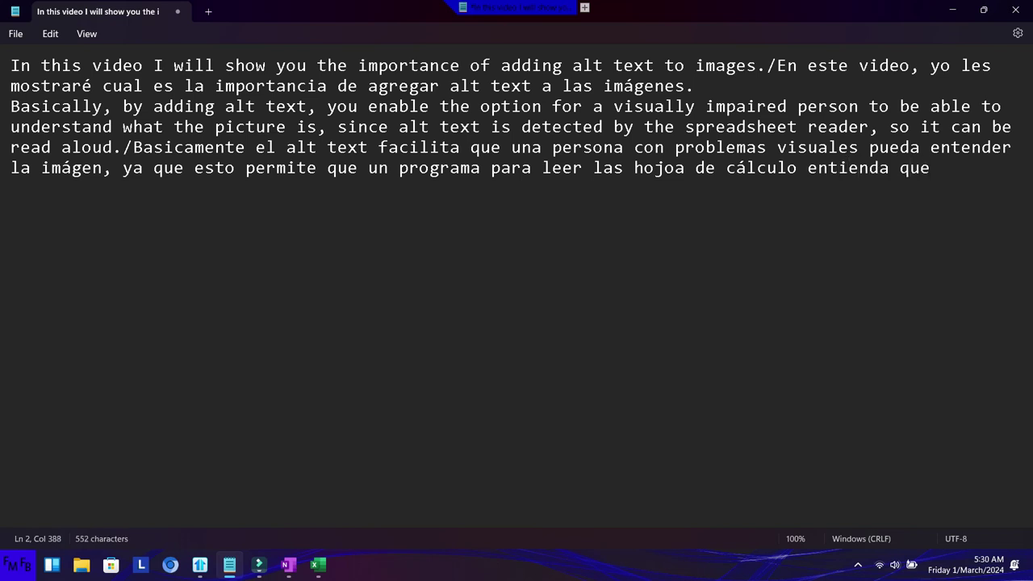
pyautogui.press('BackSpace')
pyautogui.press('BackSpace')
pyautogui.press('BackSpace')
pyautogui.press('BackSpace')
pyautogui.write('el texto de la im')
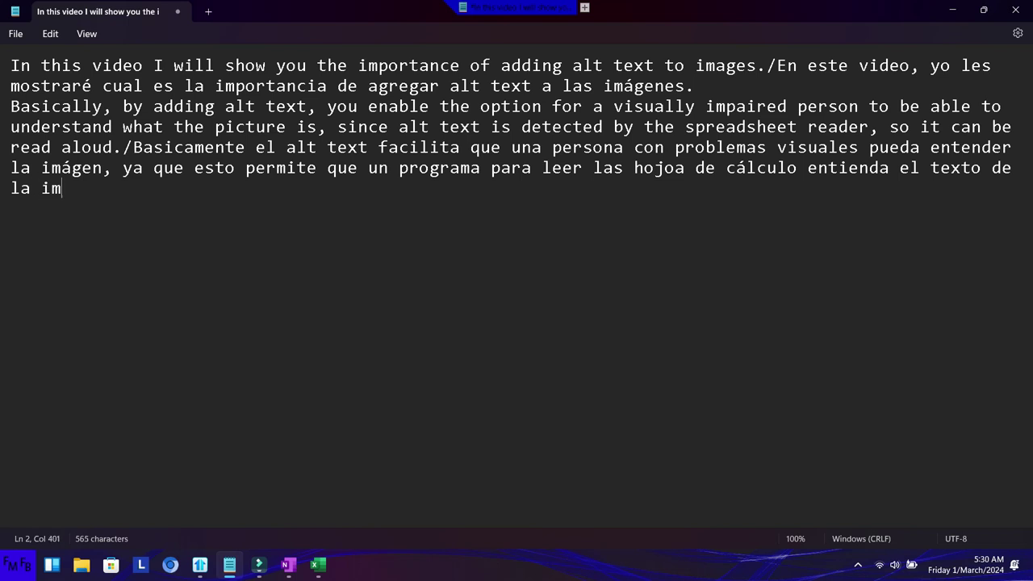
pyautogui.write('ágen.')
pyautogui.click(857, 565)
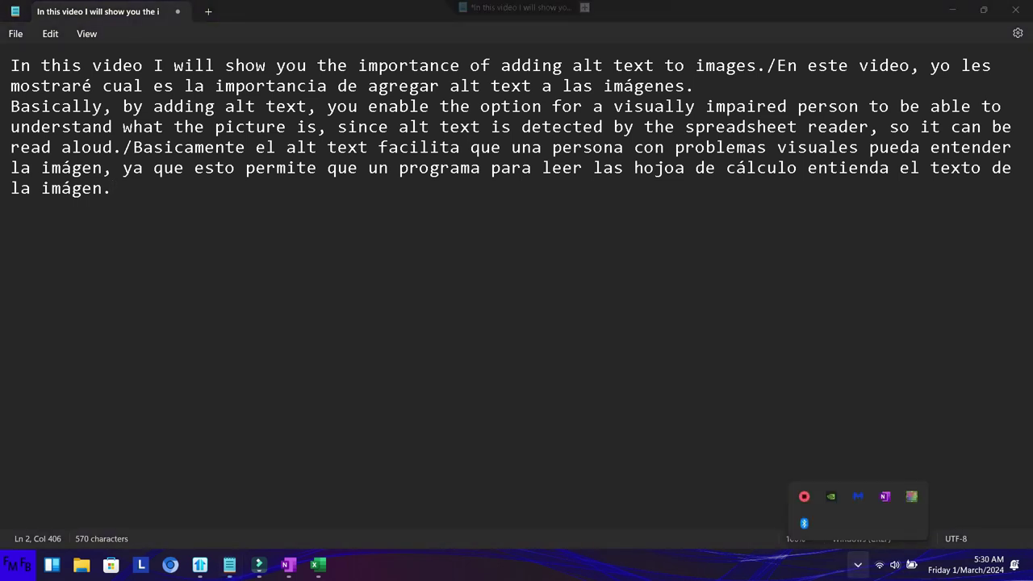